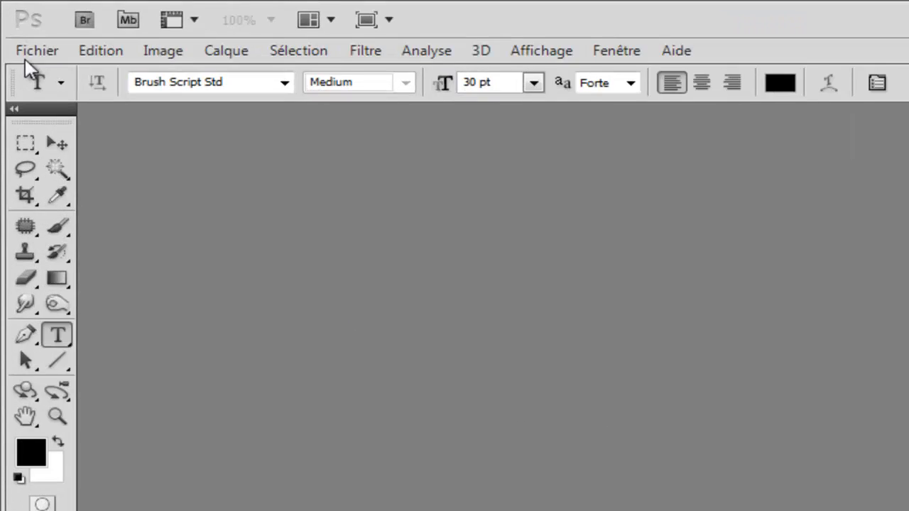
# - Start a new document and name it WOOD TEXTURE
pyautogui.click(20, 31)
pyautogui.click(44, 146)
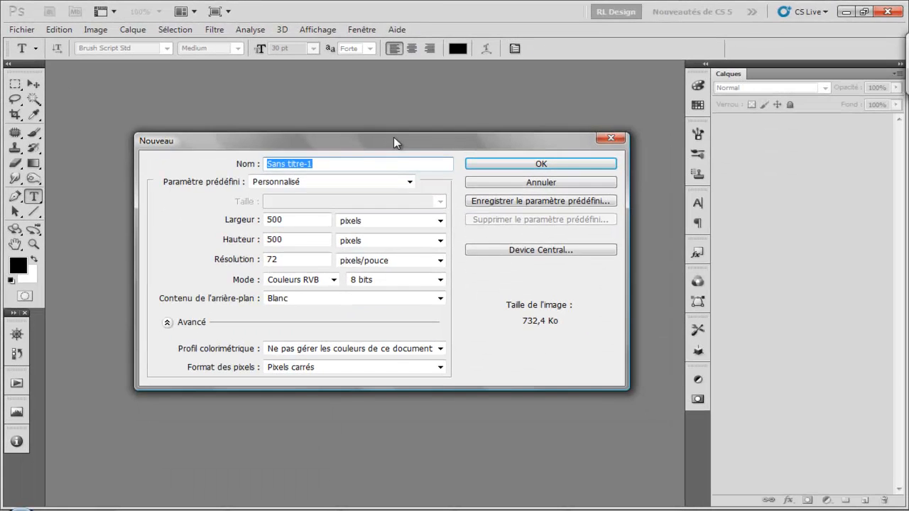
pyautogui.moveTo(550, 192); pyautogui.dragTo(544, 114)
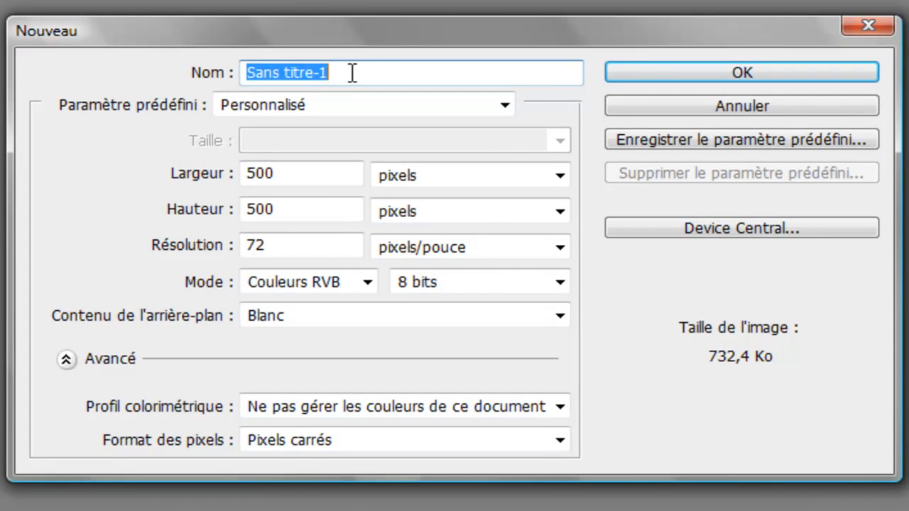
pyautogui.moveTo(337, 90); pyautogui.dragTo(240, 88)
pyautogui.write('WOOD ')
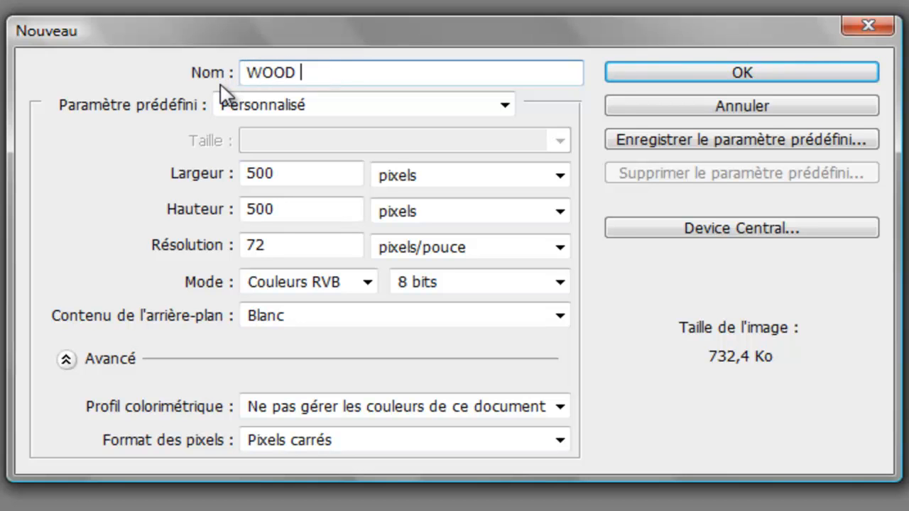
pyautogui.write('TEXTURE')
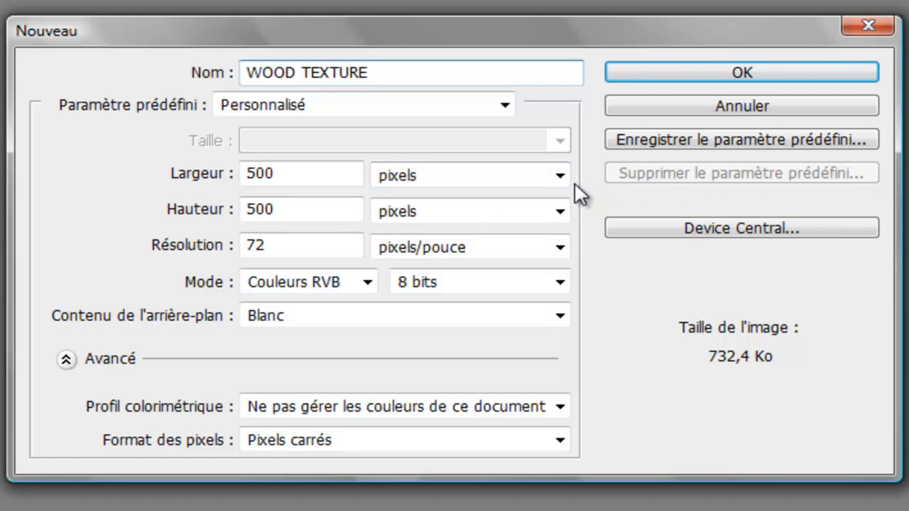
# - Create the document at 500 x 500 pixels with 72 pixels/pouce resolution and Couleurs RVB mode
pyautogui.doubleClick(254, 174)
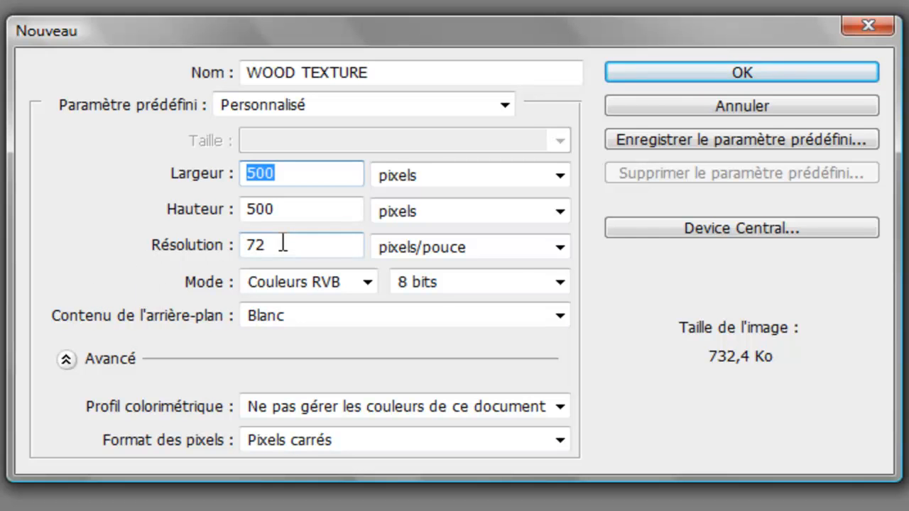
pyautogui.moveTo(282, 243); pyautogui.dragTo(200, 249)
pyautogui.click(502, 254)
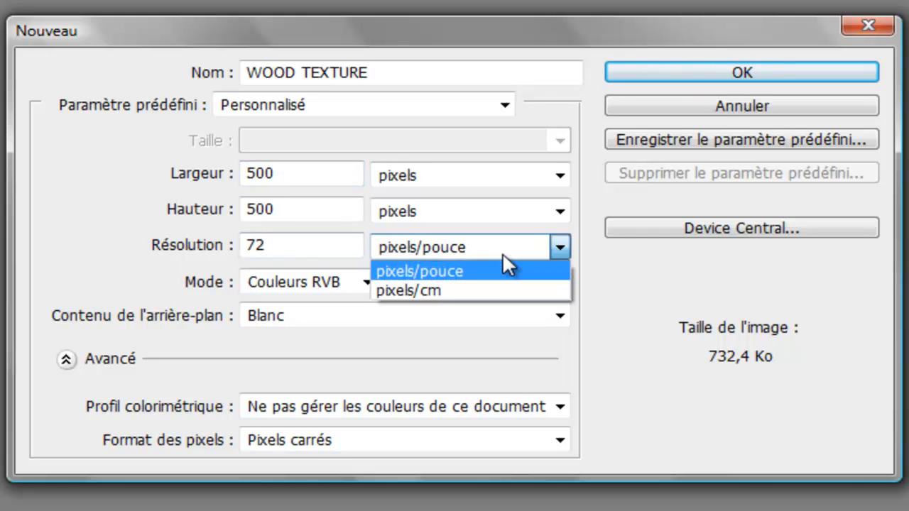
pyautogui.click(502, 254)
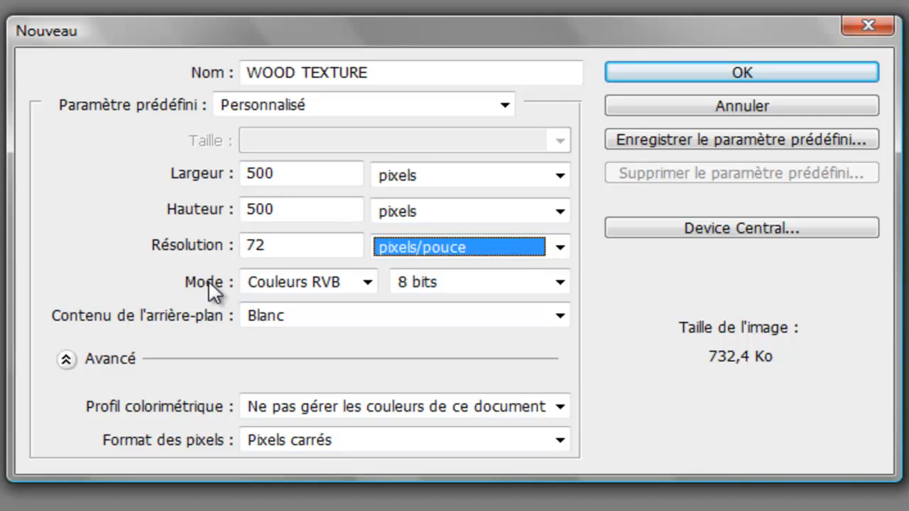
pyautogui.click(270, 291)
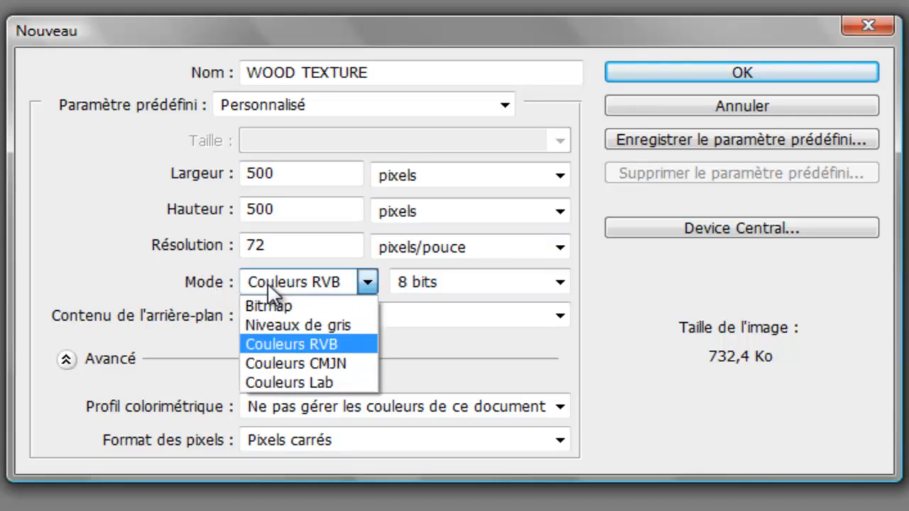
pyautogui.click(275, 291)
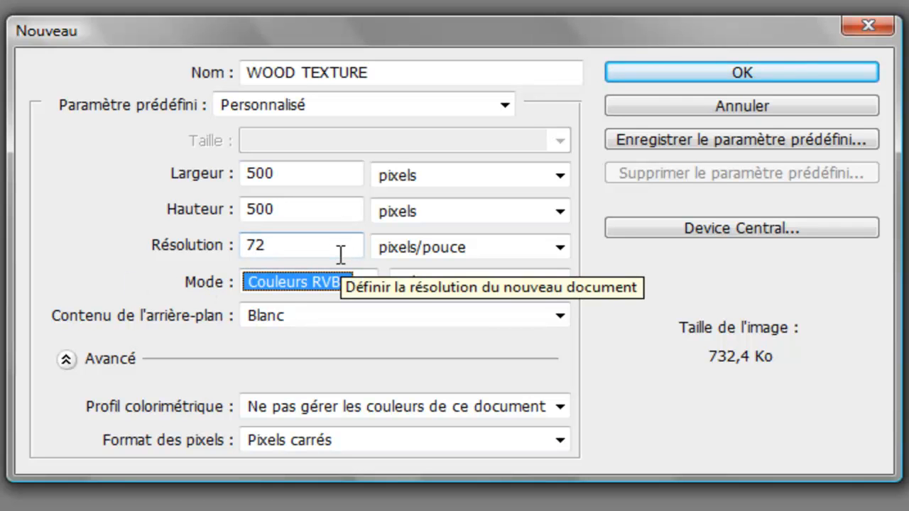
pyautogui.moveTo(341, 254); pyautogui.dragTo(218, 248)
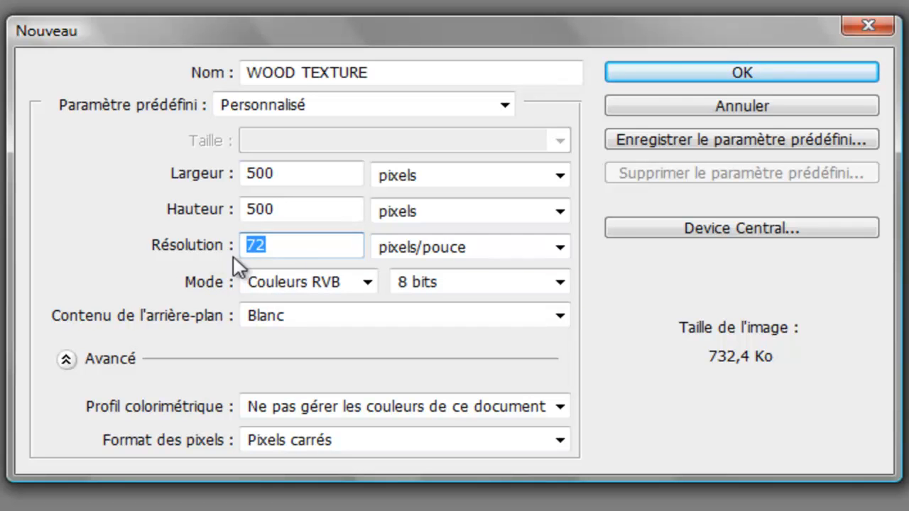
pyautogui.click(369, 284)
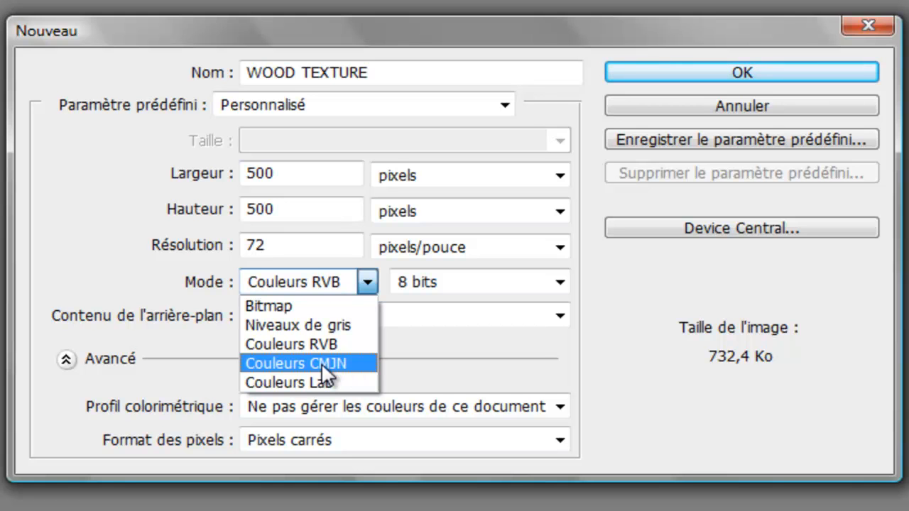
pyautogui.click(353, 342)
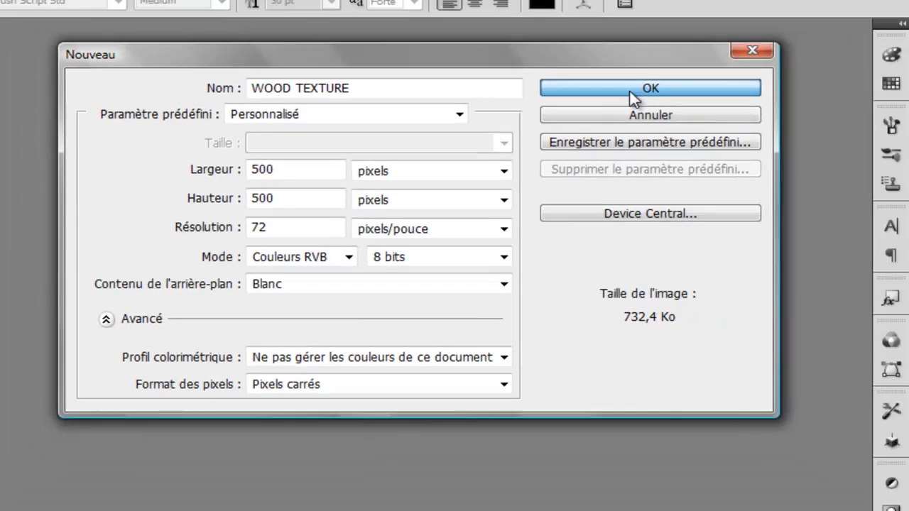
pyautogui.click(716, 73)
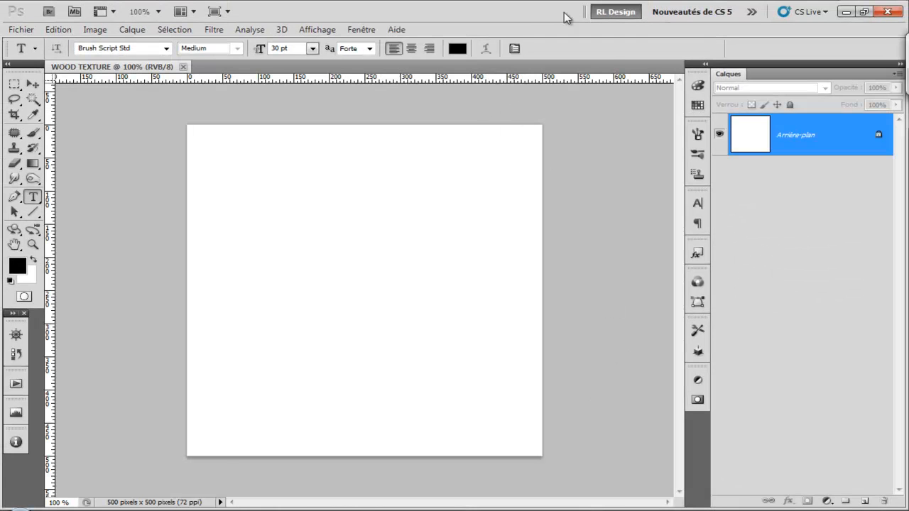
pyautogui.moveTo(170, 510)
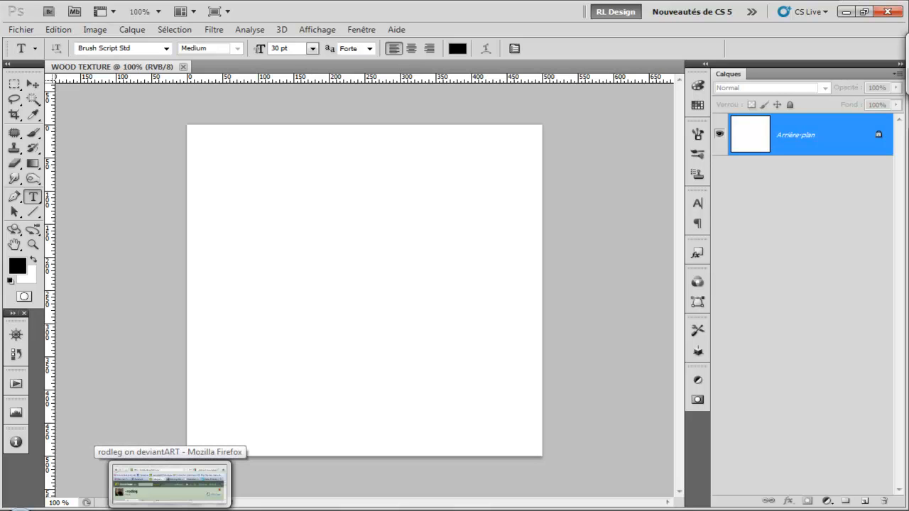
pyautogui.click(119, 274)
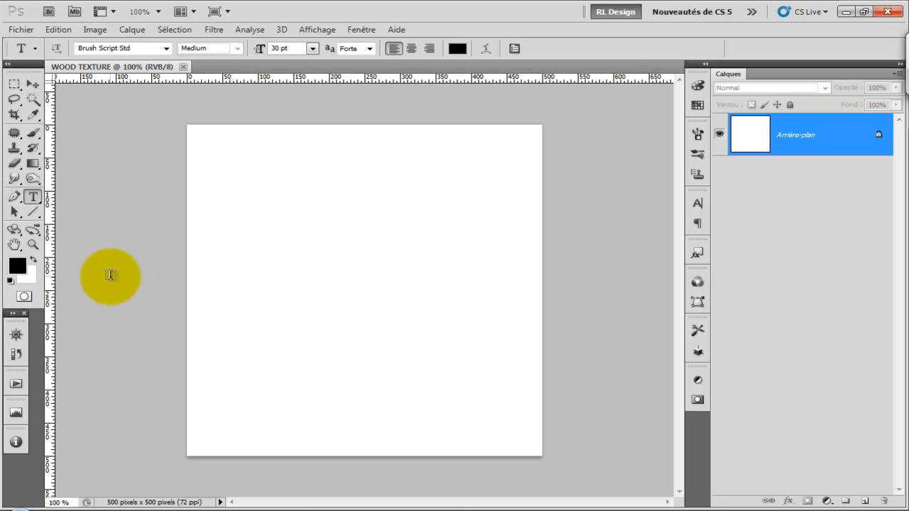
# - Set the foreground colour to light brown with RGB values 185, 153, 83
pyautogui.click(17, 269)
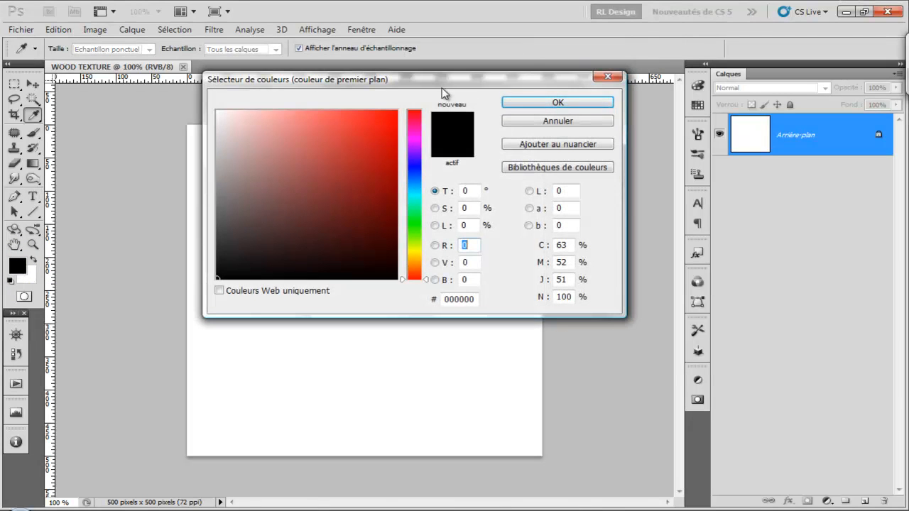
pyautogui.moveTo(429, 87); pyautogui.dragTo(402, 120)
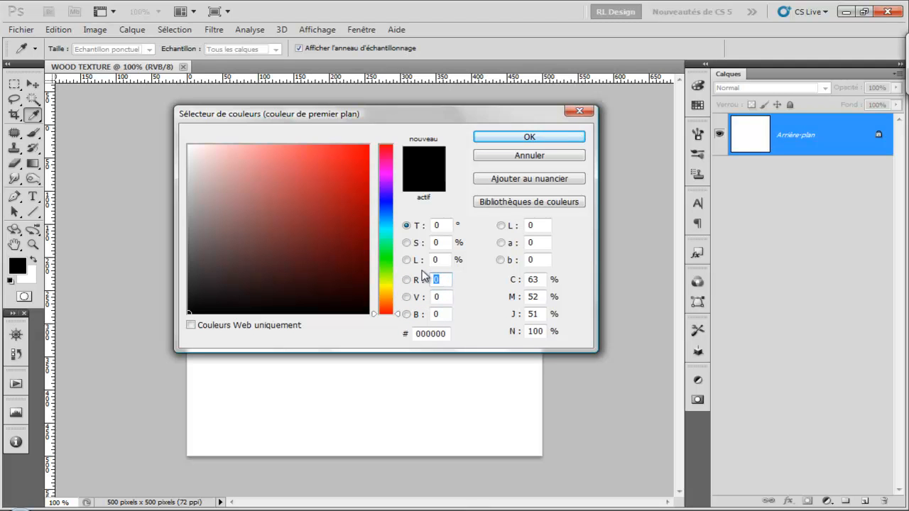
pyautogui.write('18')
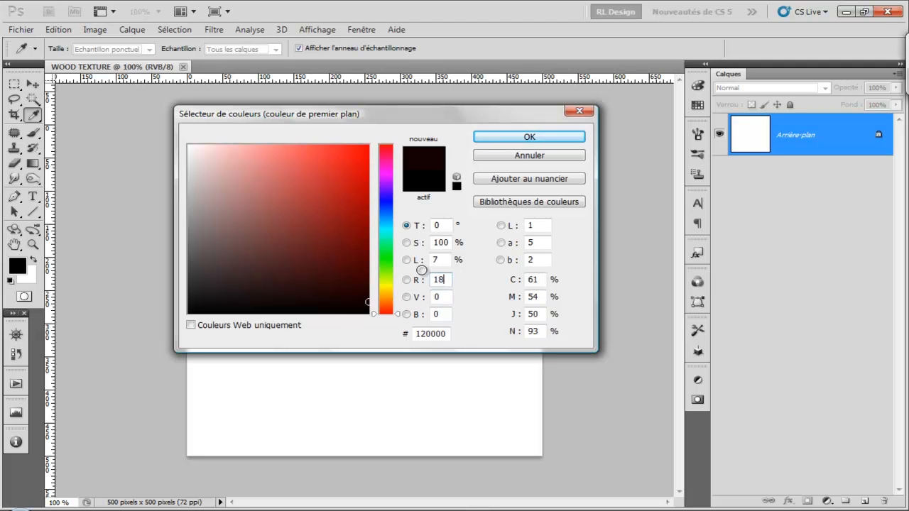
pyautogui.write('5')
pyautogui.press('Tab')
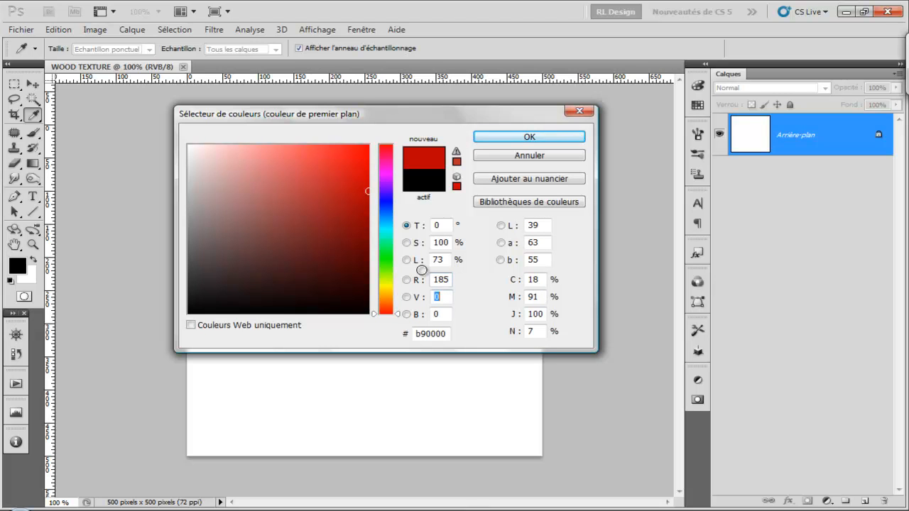
pyautogui.write('153')
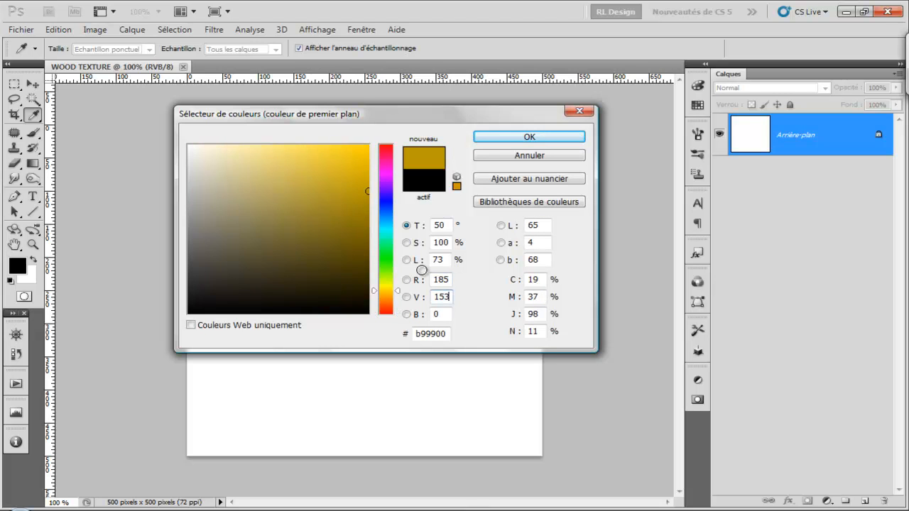
pyautogui.press('Tab')
pyautogui.write('83')
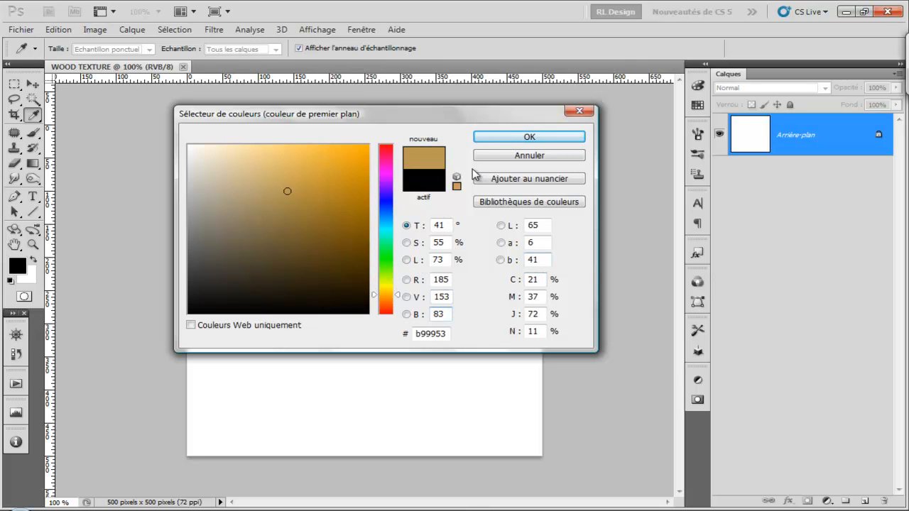
pyautogui.click(513, 144)
pyautogui.press('t')
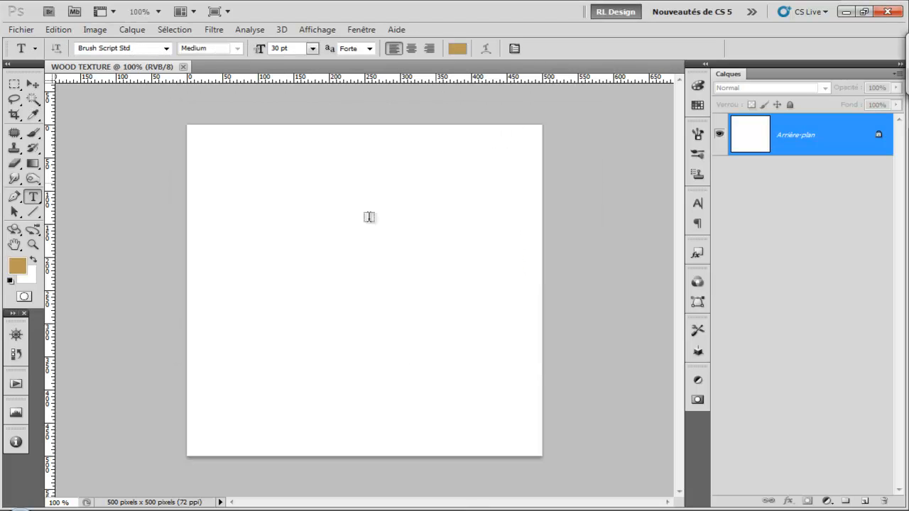
# - Set the background colour to dark brown with RGB values 88, 73, 23
pyautogui.click(31, 281)
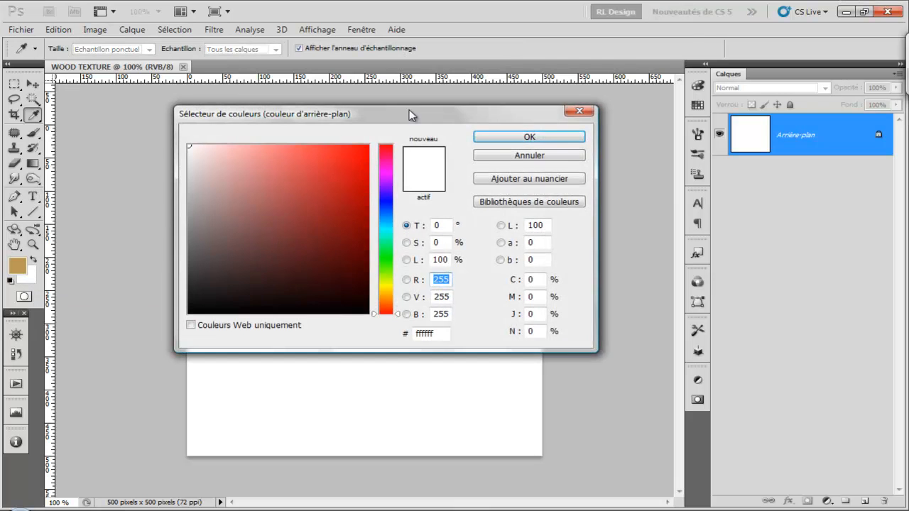
pyautogui.moveTo(405, 117); pyautogui.dragTo(383, 115)
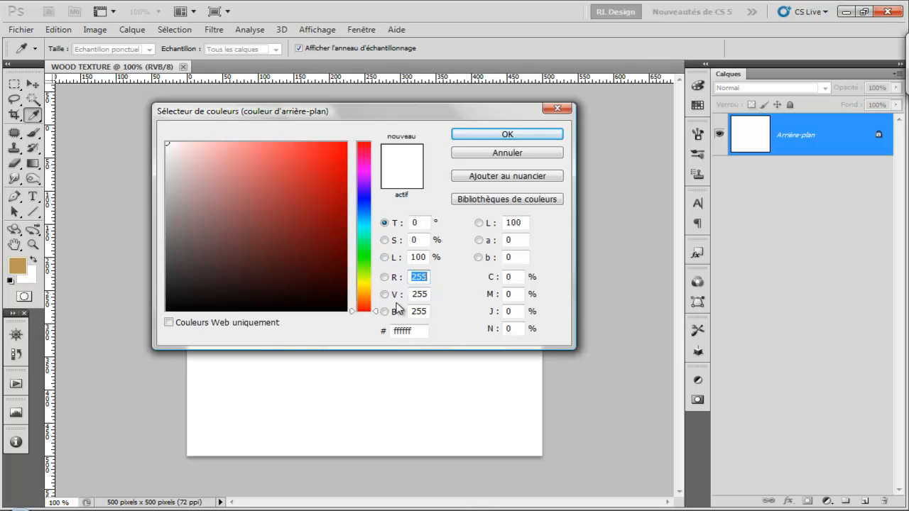
pyautogui.write('88')
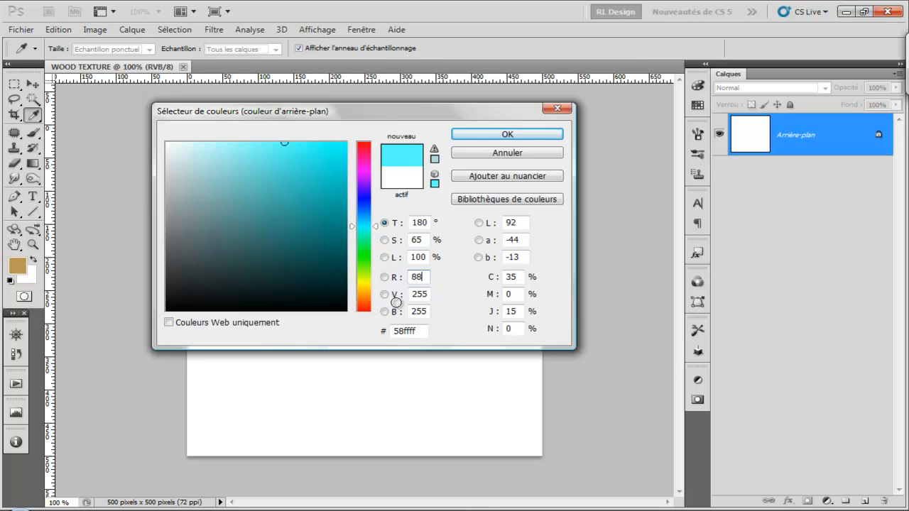
pyautogui.press('Tab')
pyautogui.write('73')
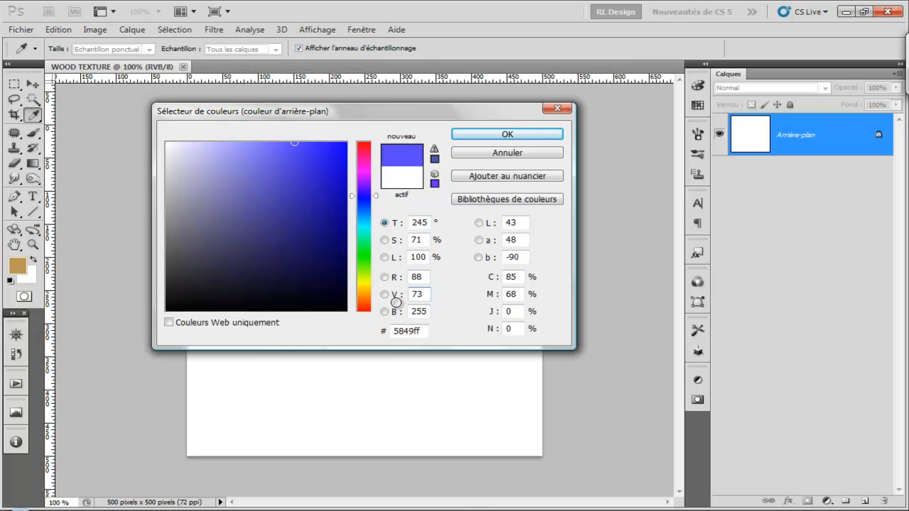
pyautogui.press('Tab')
pyautogui.write('23')
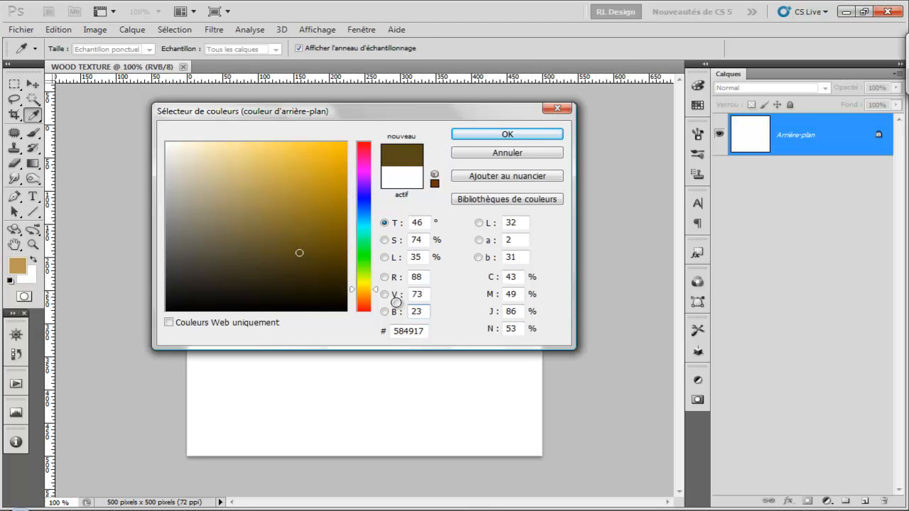
pyautogui.press('Return')
pyautogui.press('t')
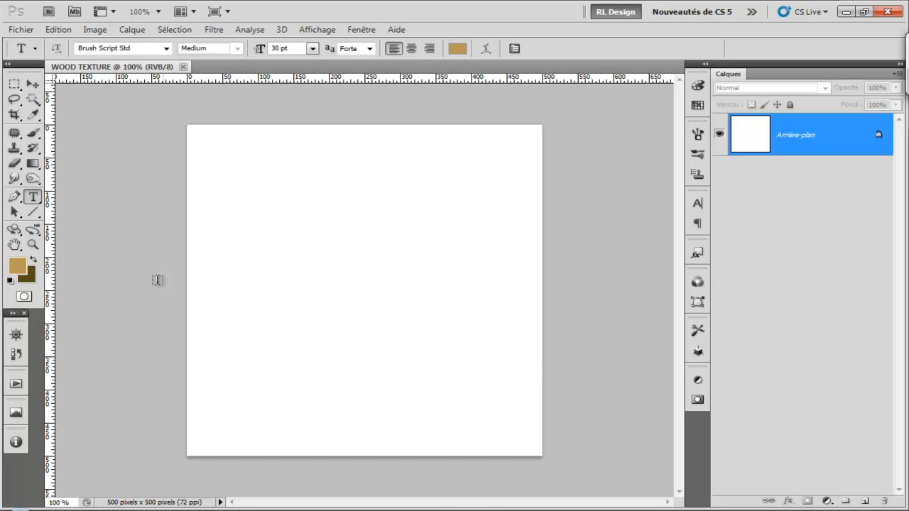
# - Render the Nuages (Clouds) filter on the white Arrière-plan layer using the two brown colours
pyautogui.click(214, 30)
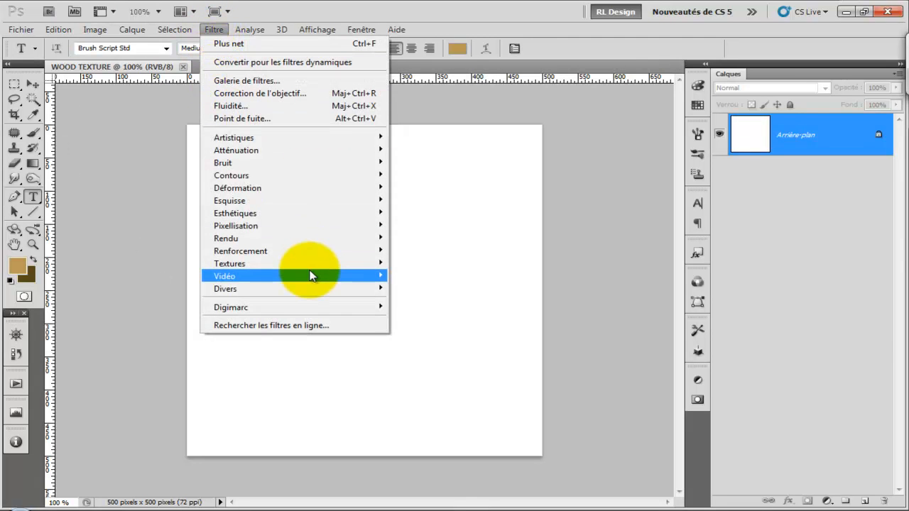
pyautogui.moveTo(316, 257)
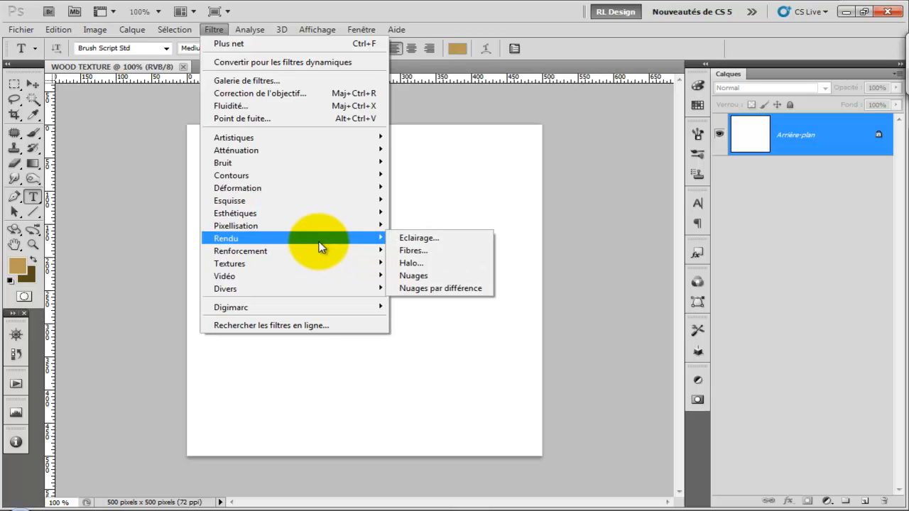
pyautogui.click(412, 278)
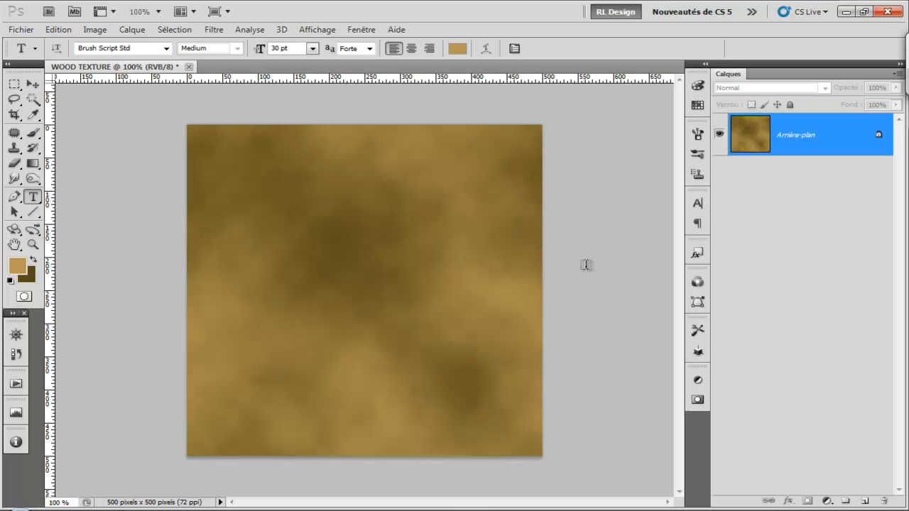
# - Add noise to the Arrière-plan layer with Ajout de bruit at 10 %, Gaussienne distribution and Monochromatique enabled
pyautogui.click(215, 31)
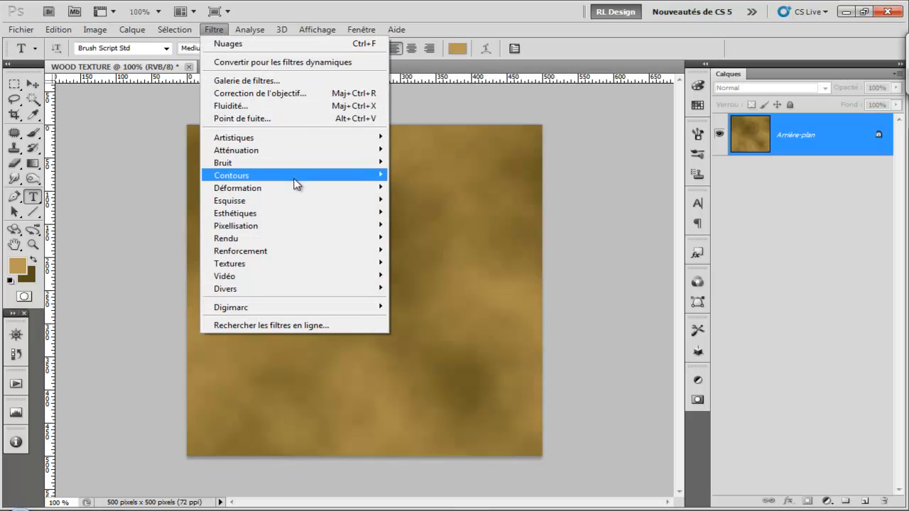
pyautogui.moveTo(302, 163)
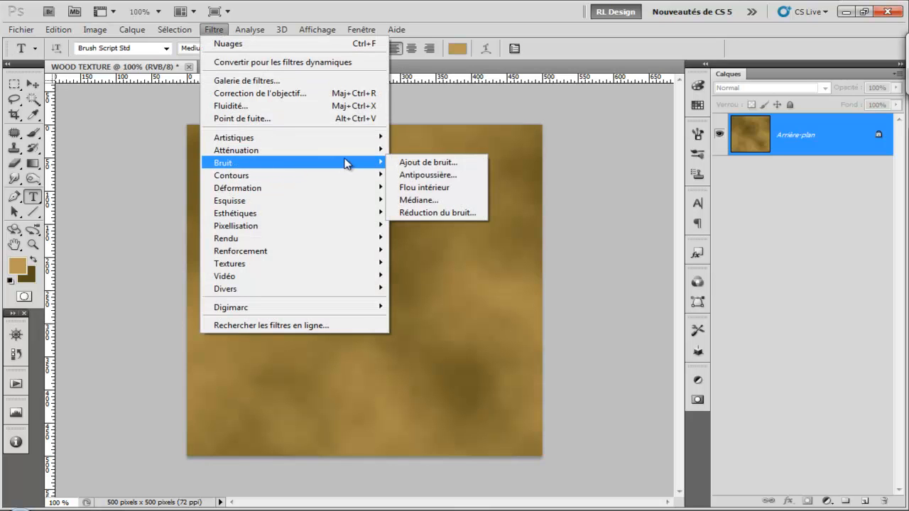
pyautogui.click(408, 163)
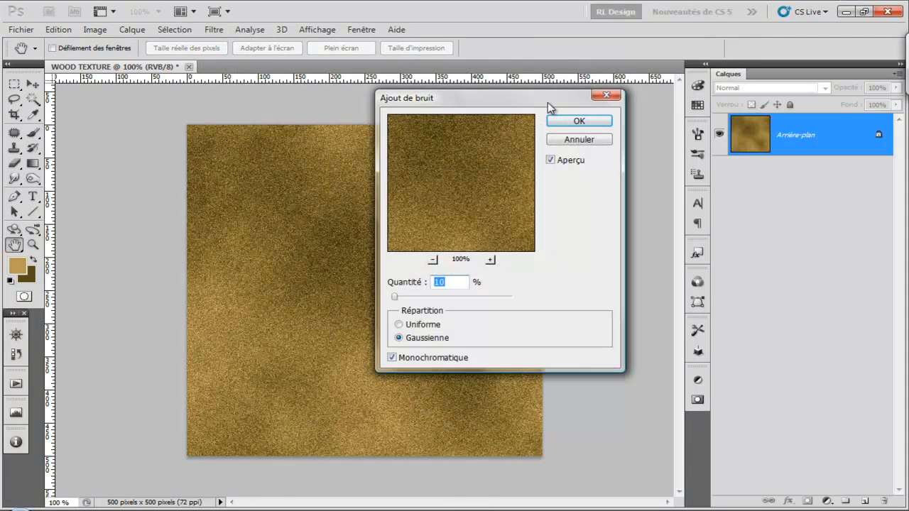
pyautogui.moveTo(532, 106); pyautogui.dragTo(399, 114)
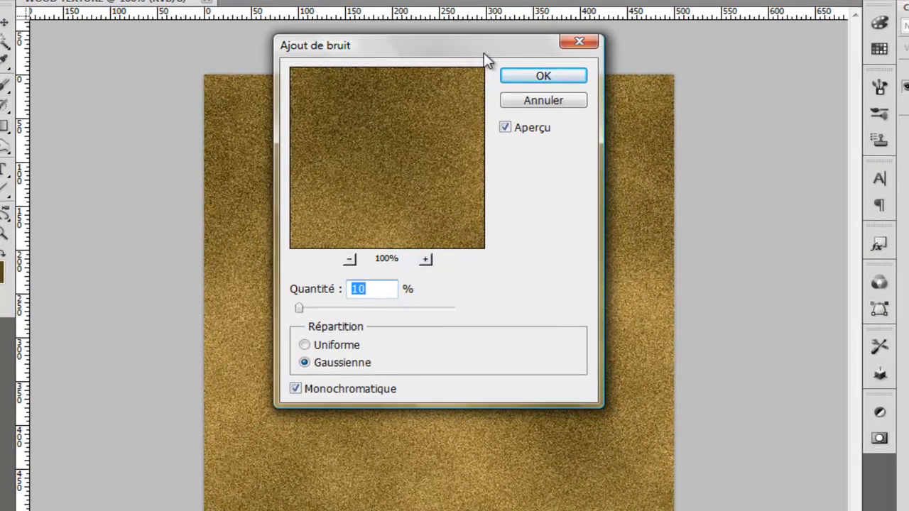
pyautogui.moveTo(483, 53); pyautogui.dragTo(488, 50)
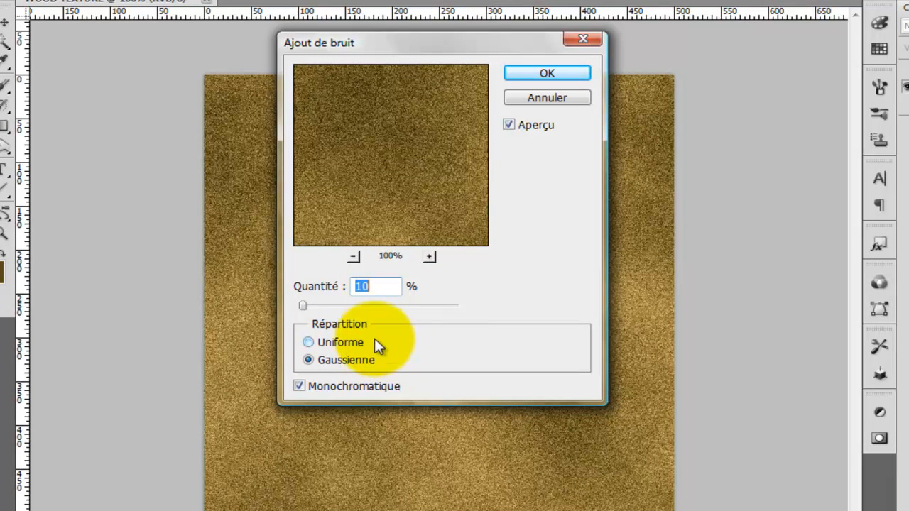
pyautogui.click(336, 343)
pyautogui.click(339, 358)
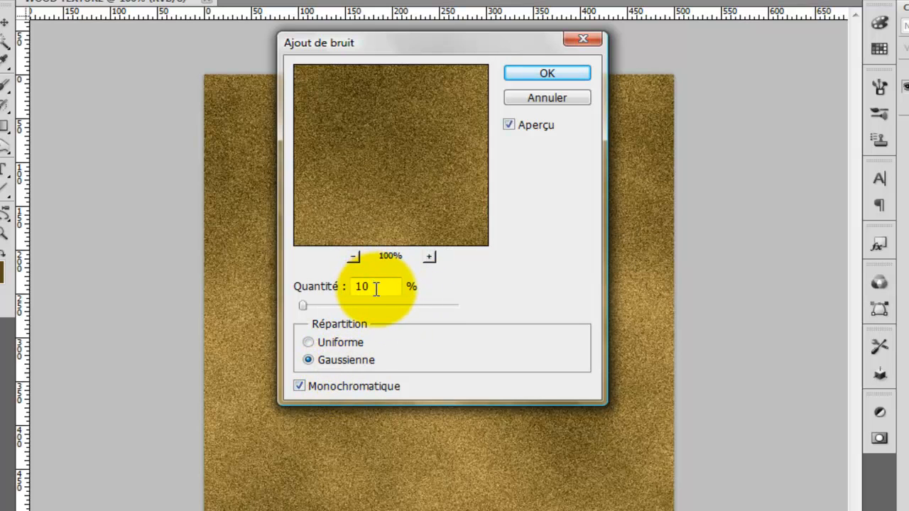
pyautogui.click(316, 286)
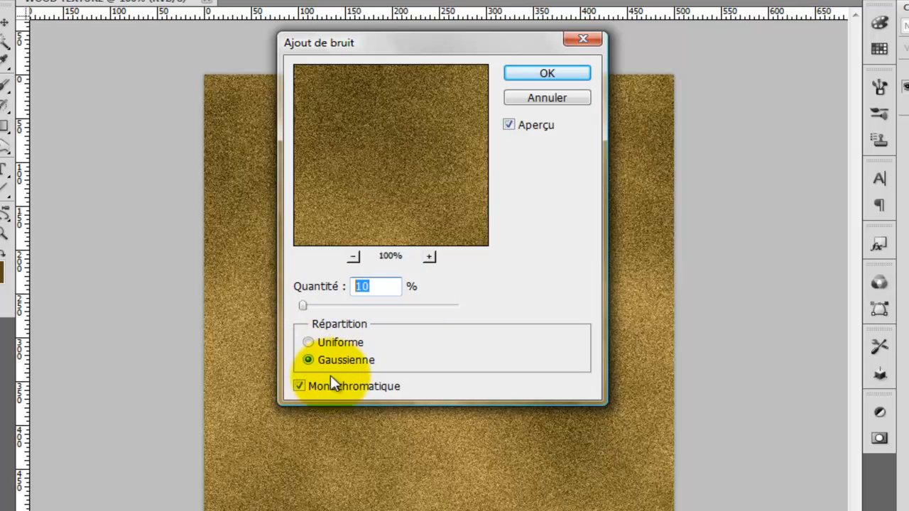
pyautogui.moveTo(524, 46); pyautogui.dragTo(621, 0)
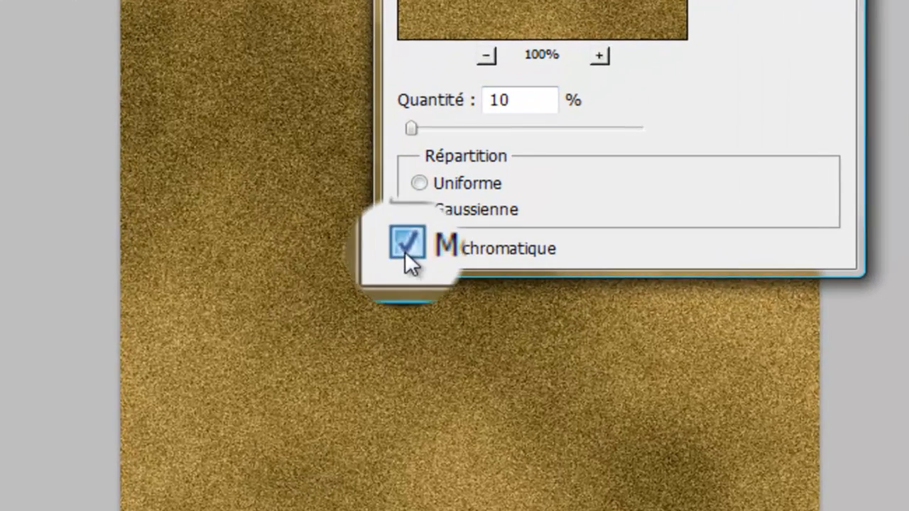
pyautogui.click(395, 256)
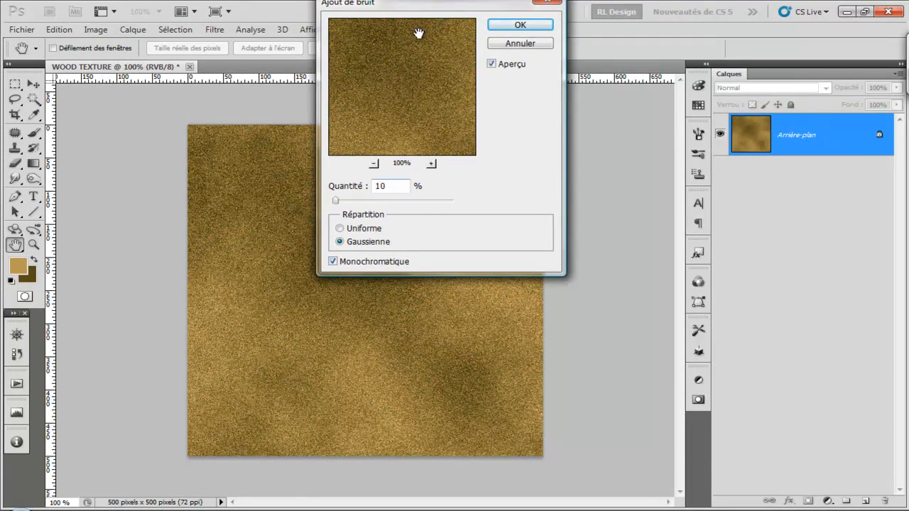
pyautogui.moveTo(420, 5); pyautogui.dragTo(324, 135)
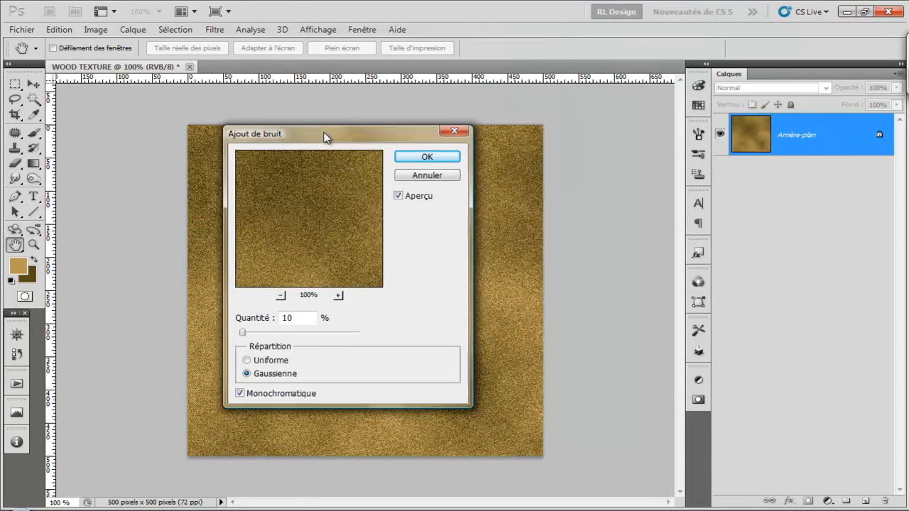
pyautogui.click(416, 163)
pyautogui.press('t')
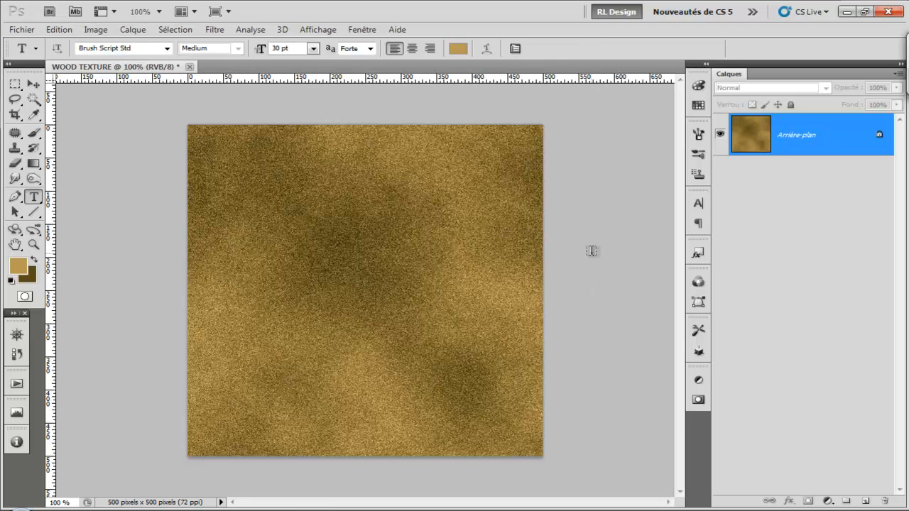
# - Apply the Flou directionnel (Motion Blur) filter to the noisy texture with a 90° angle and a 30-pixel distance
pyautogui.click(205, 32)
pyautogui.moveTo(277, 157)
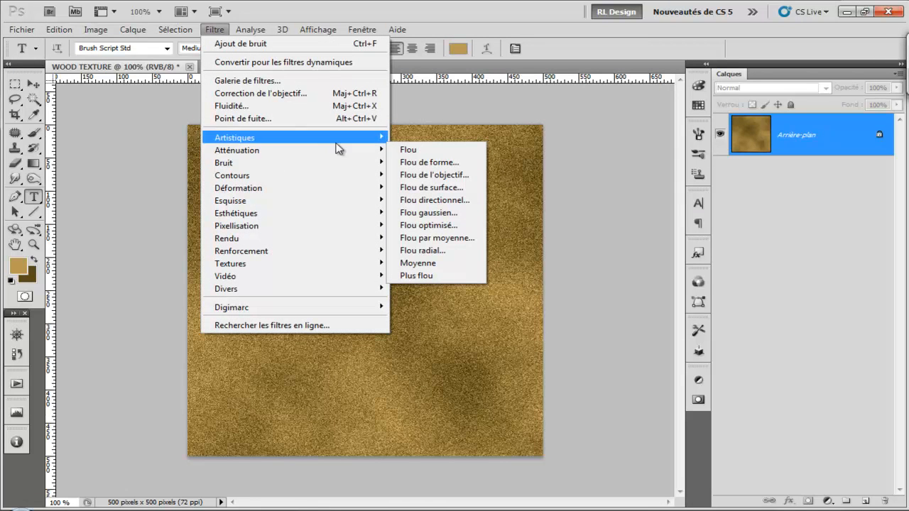
pyautogui.click(433, 201)
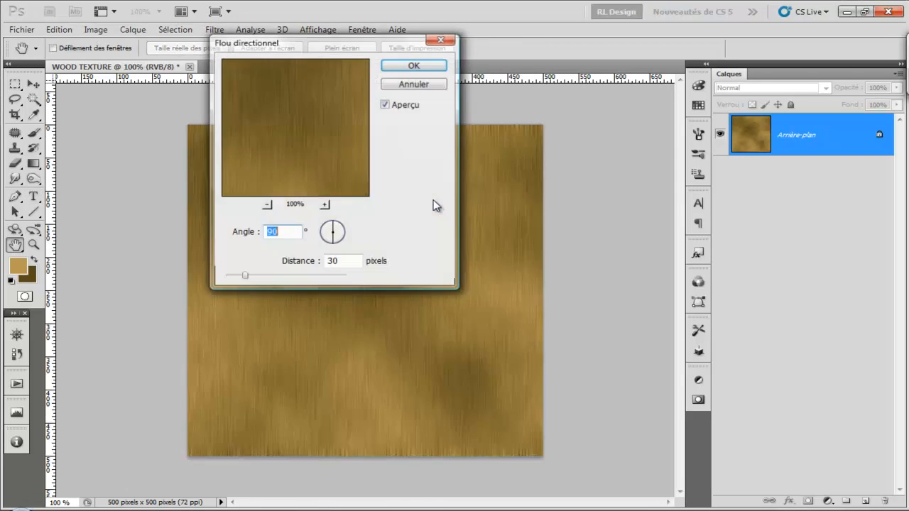
pyautogui.moveTo(355, 45); pyautogui.dragTo(398, 164)
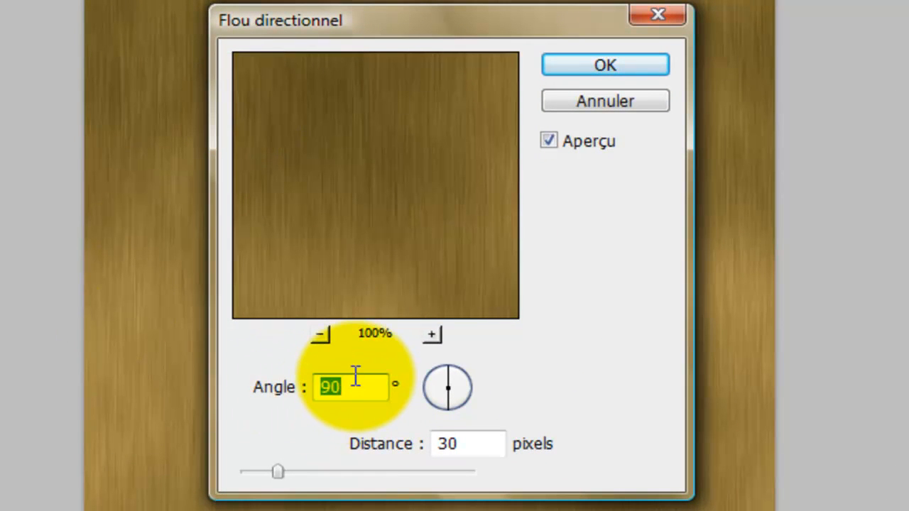
pyautogui.moveTo(355, 376); pyautogui.dragTo(303, 392)
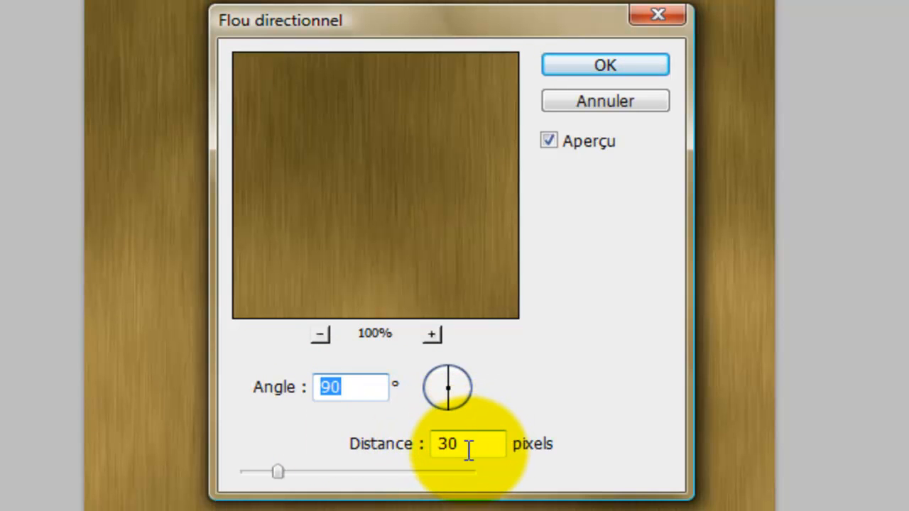
pyautogui.moveTo(503, 444); pyautogui.dragTo(402, 432)
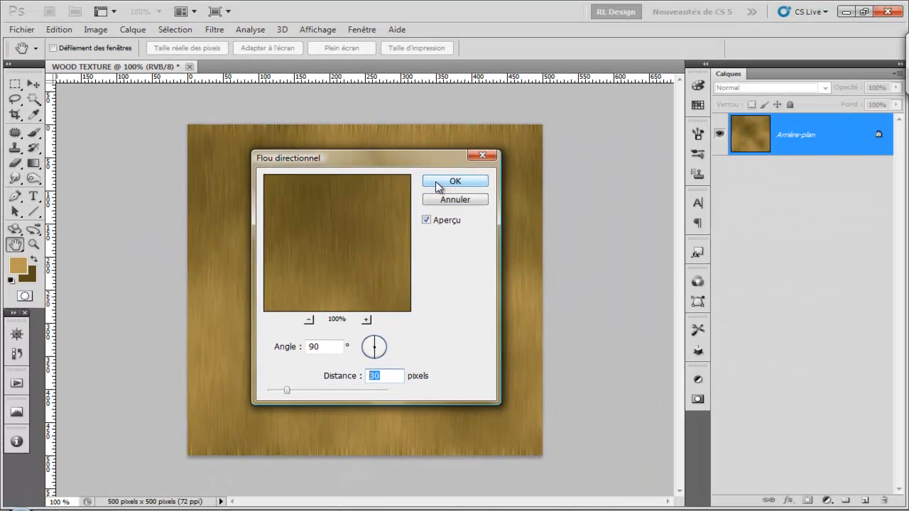
pyautogui.click(437, 184)
pyautogui.press('t')
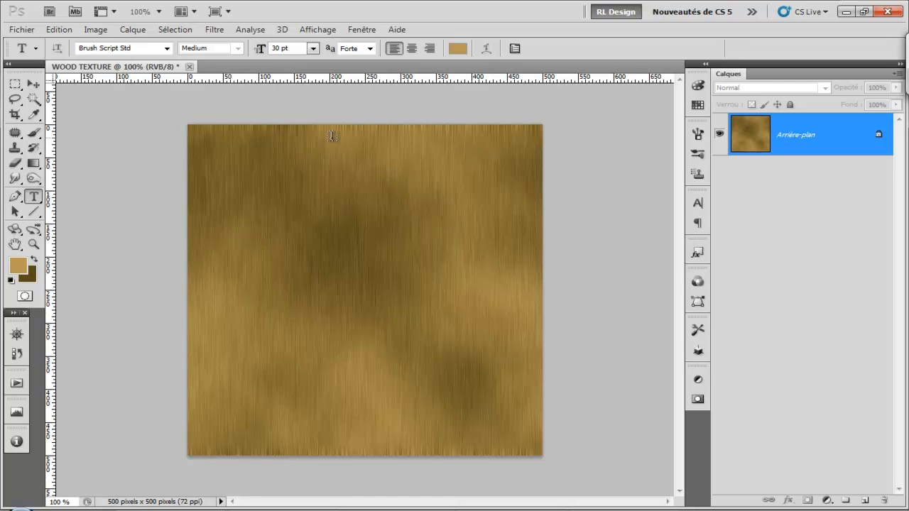
# - Sharpen the blurred wood grain with the Plus net filter from the Renforcement group
pyautogui.click(214, 30)
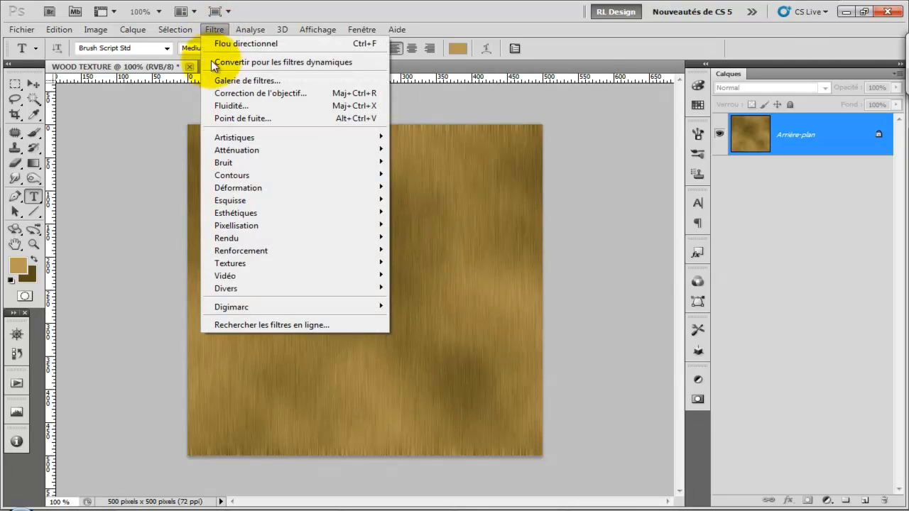
pyautogui.moveTo(259, 250)
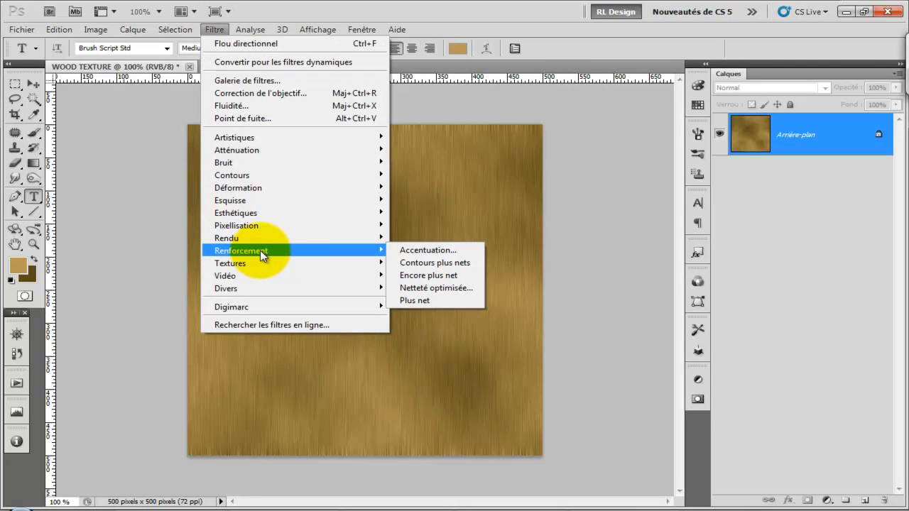
pyautogui.click(434, 300)
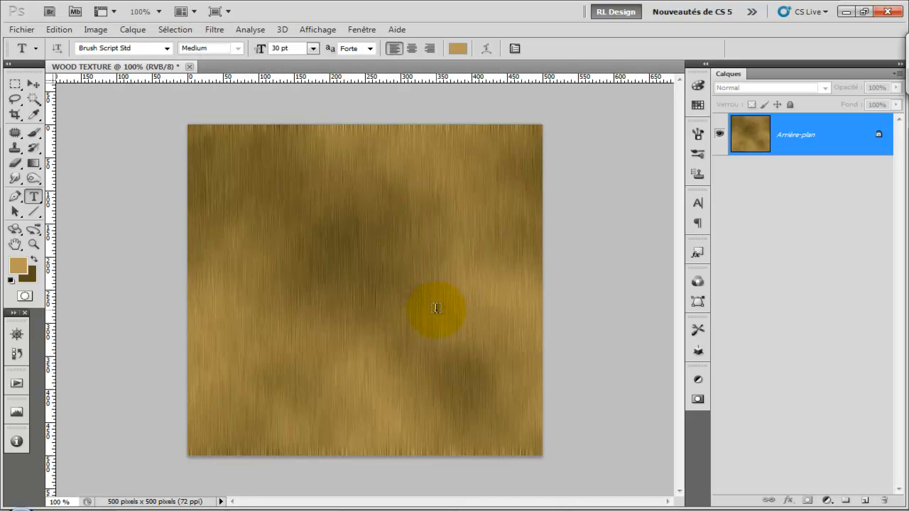